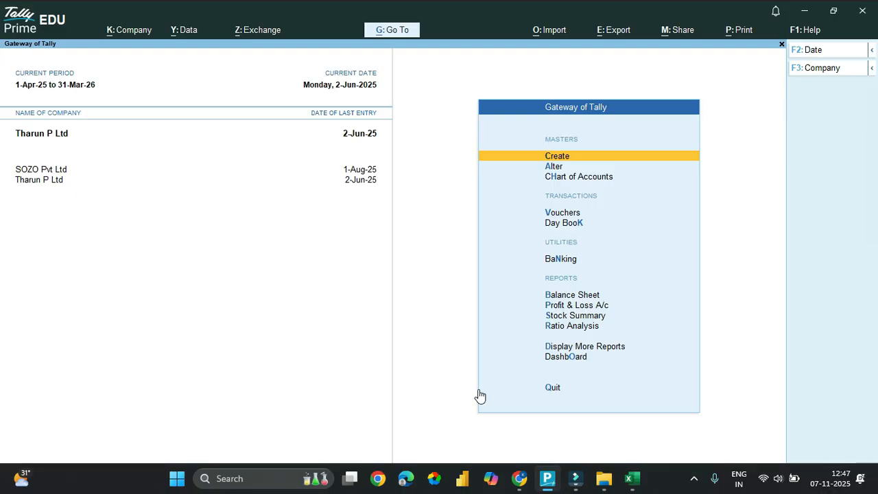
- Open the Stock Summary report for the company
key("Down")
key("Down")
key("Down")
key("Down")
key("Down")
key("Down")
key("Down")
key("Down")
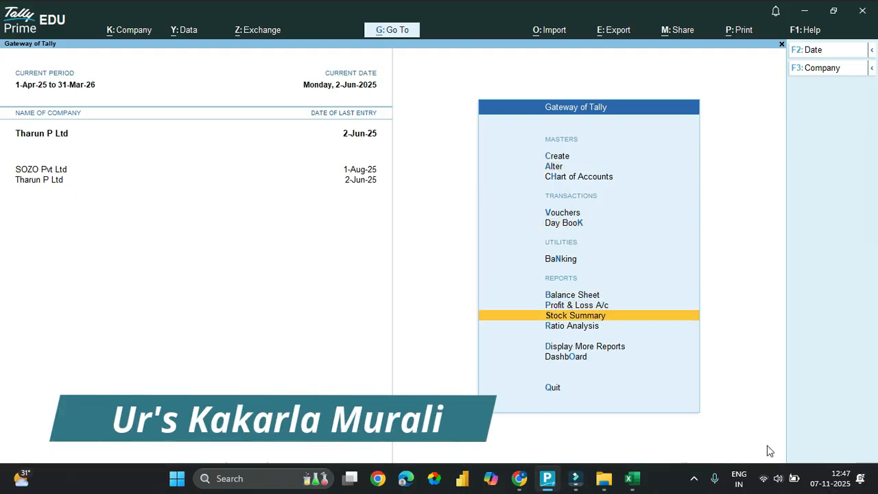
key("Return")
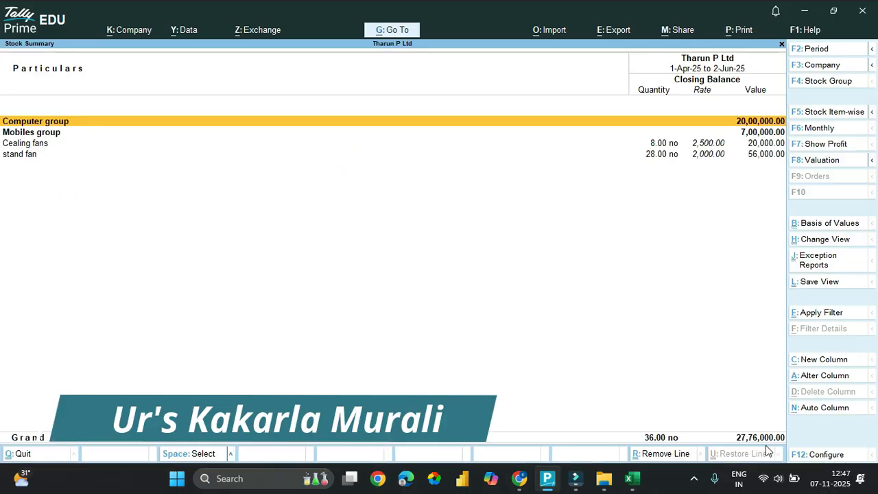
- Switch the Stock Summary to the detailed view, listing the items under each group and the godowns under each fan
key("Down")
key("Down")
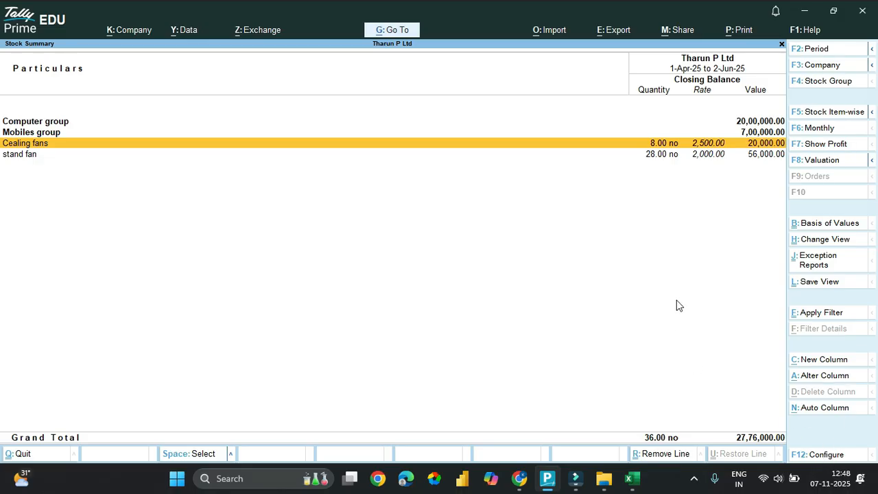
key("alt+f5")
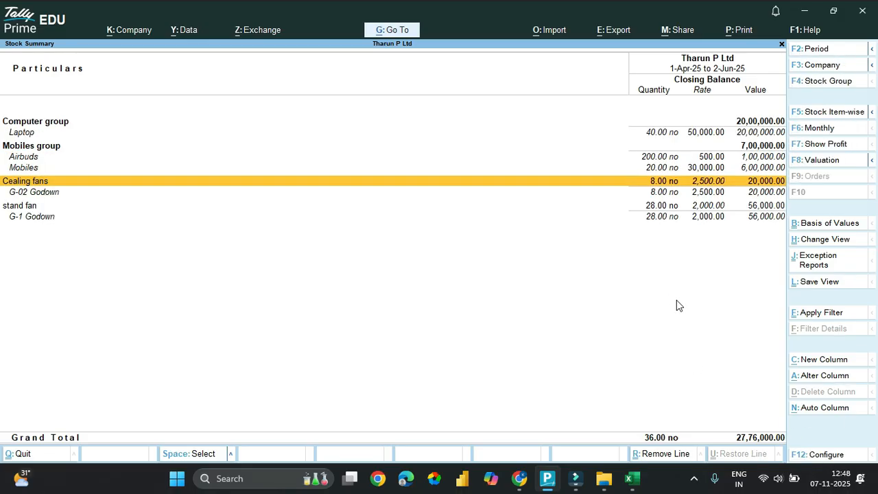
key("Down")
key("alt+f5")
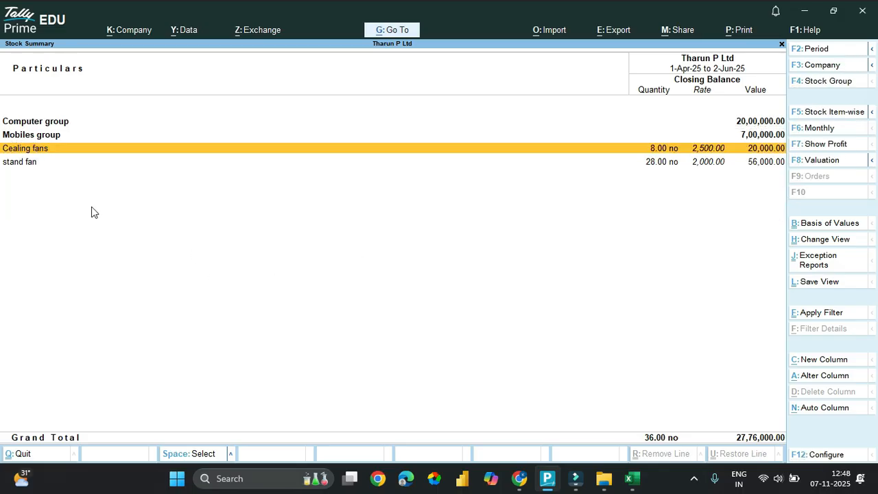
key("alt+f5")
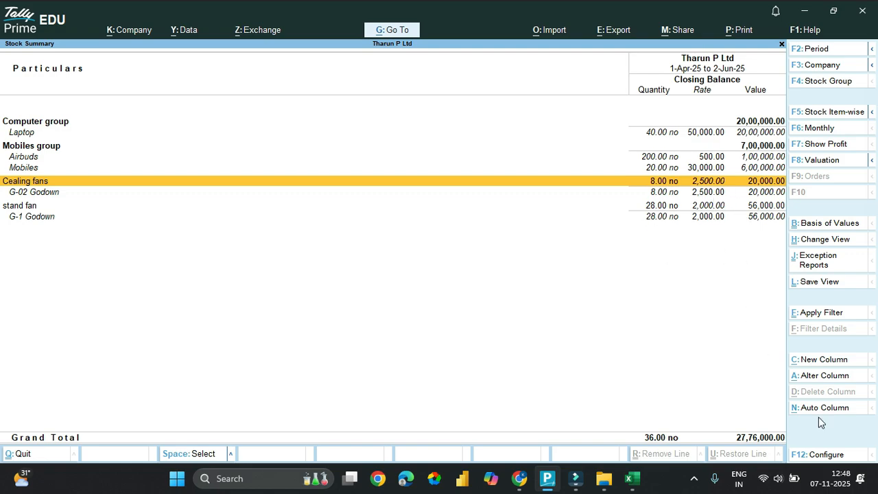
- In the report configuration, set Show Opening Balance and Show Goods Inwards to Yes
left_click(818, 456)
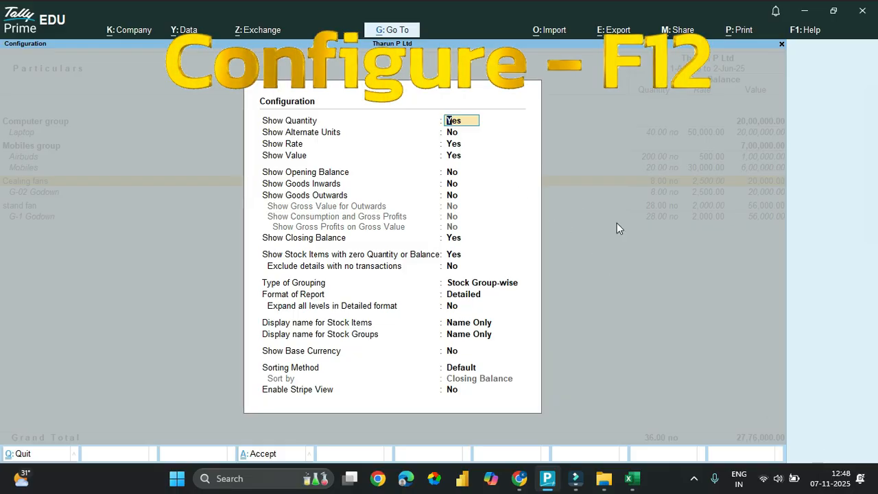
key("Return")
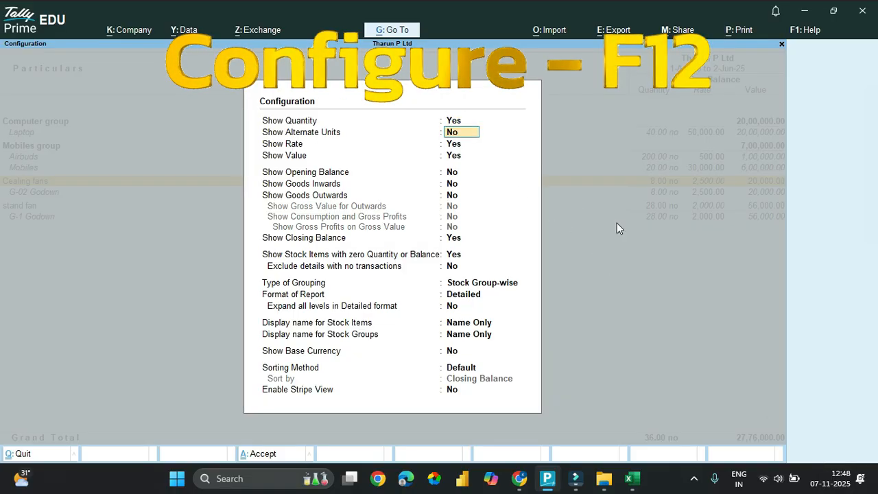
key("Return")
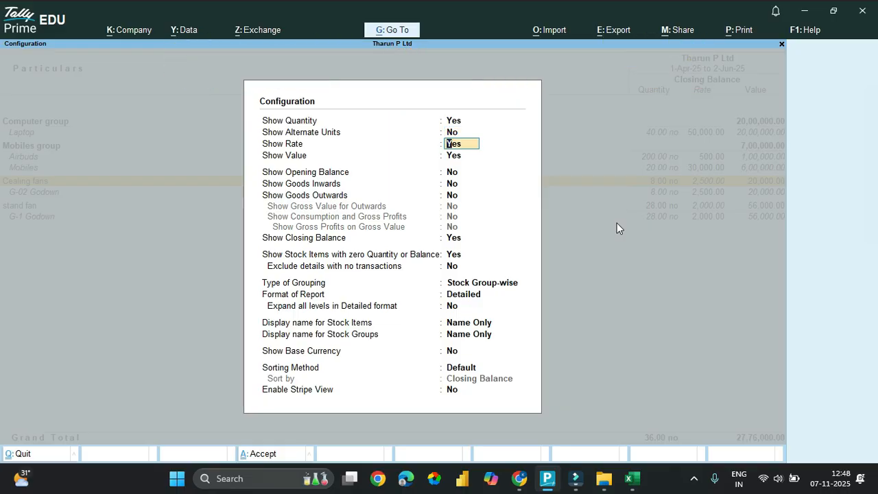
key("Return")
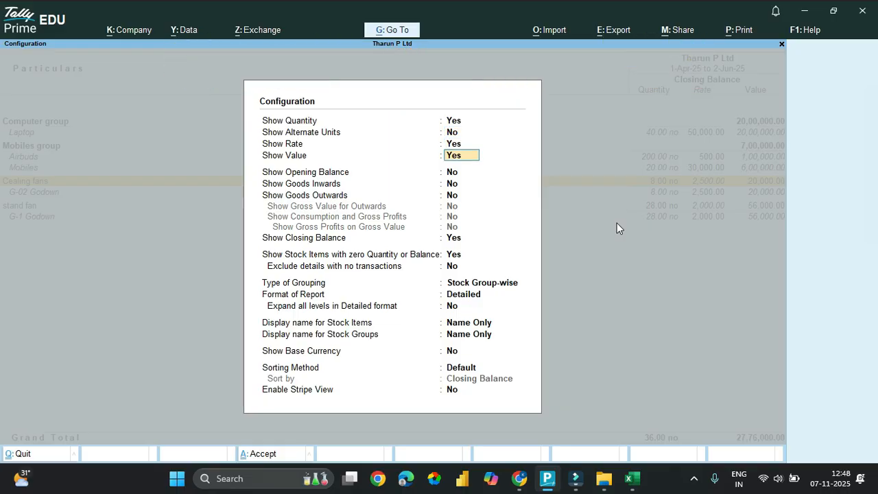
key("Return")
type("y")
key("Return")
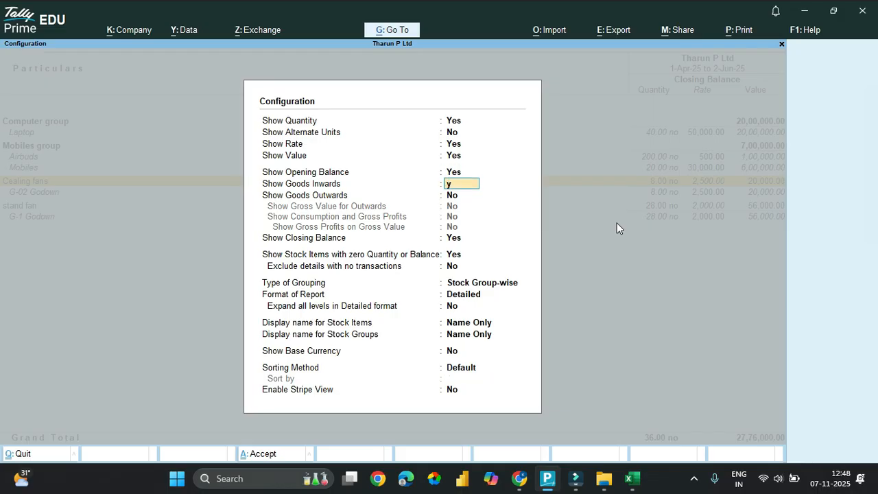
key("Return")
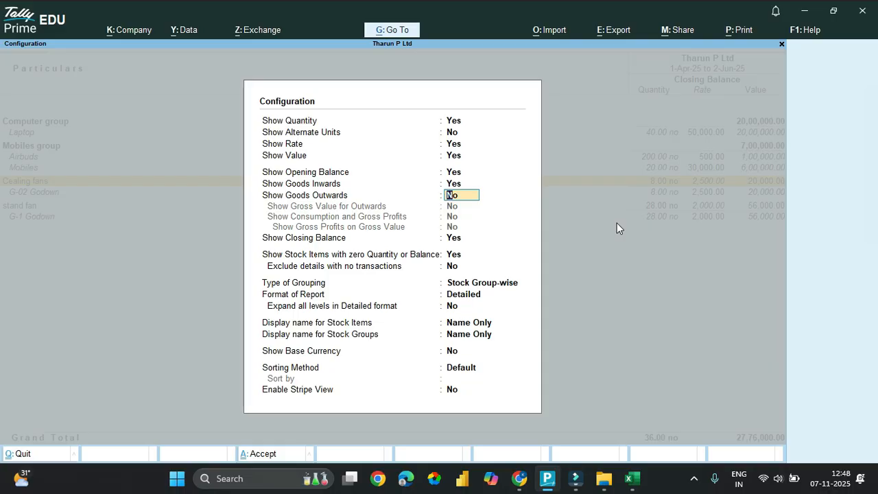
- Set Show Goods Outwards, its gross value, consumption and gross profits, and gross profits on gross value to Yes, keeping Show Closing Balance at Yes
key("Return")
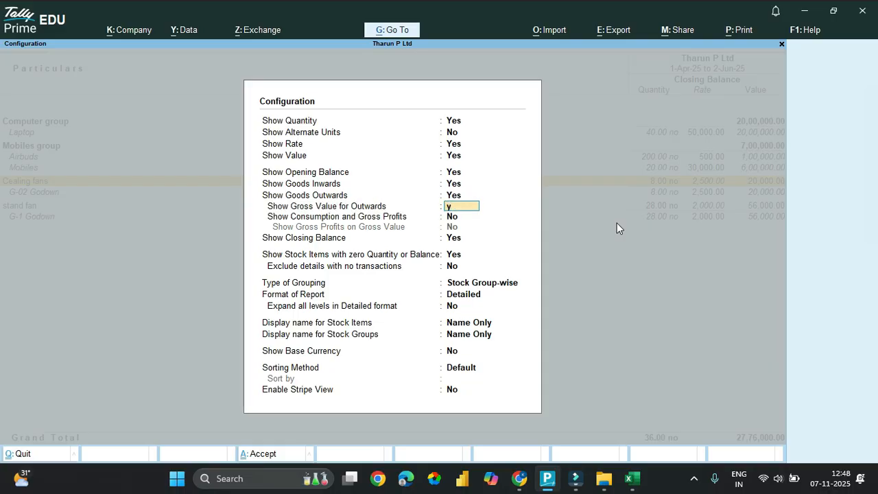
key("Return")
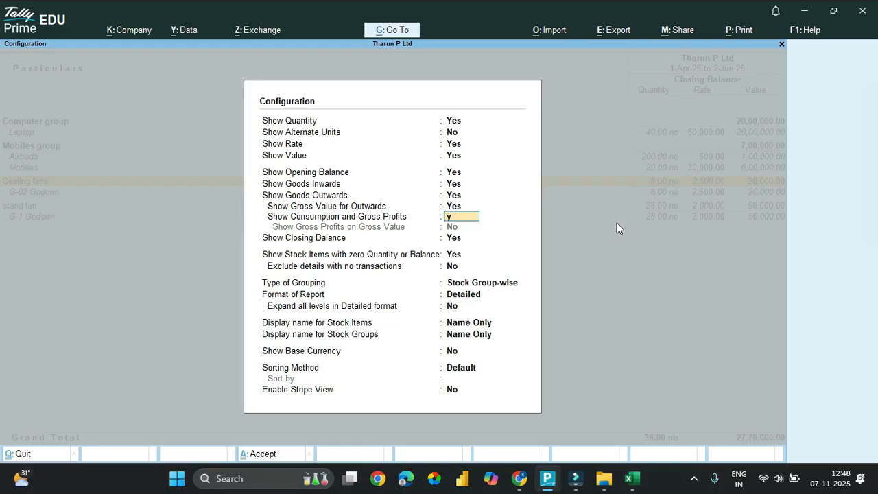
key("Return")
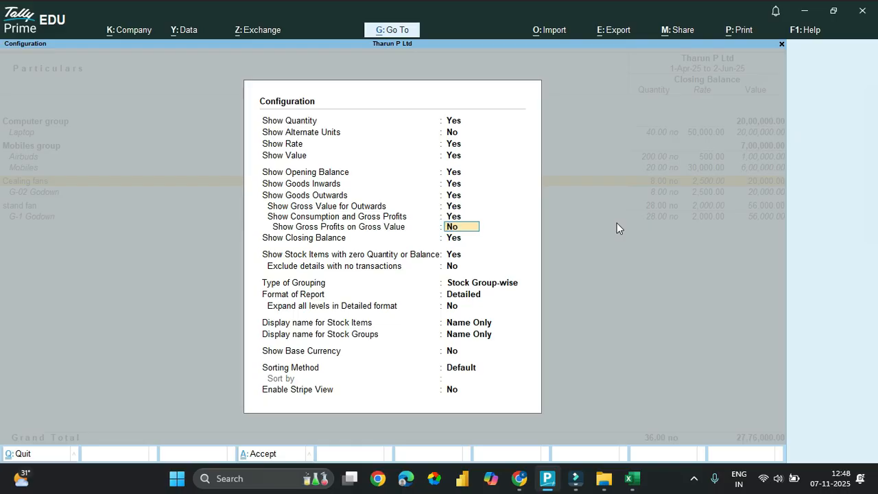
key("Return")
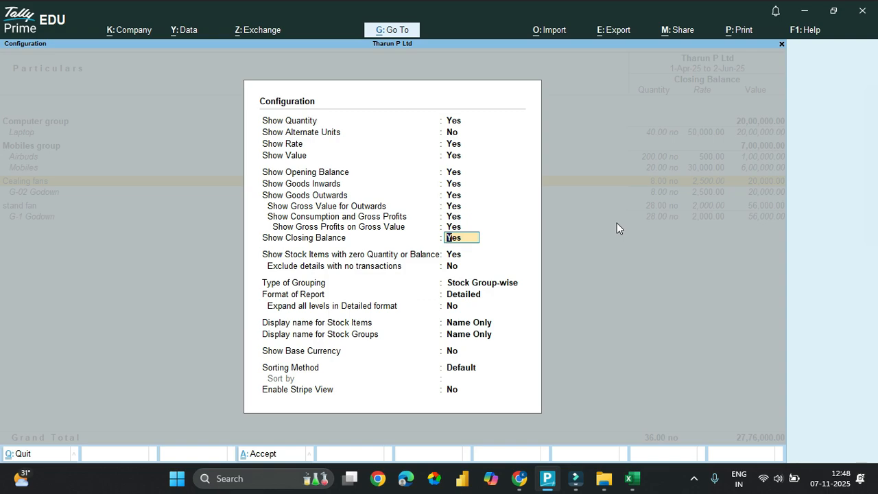
type("y")
key("Return")
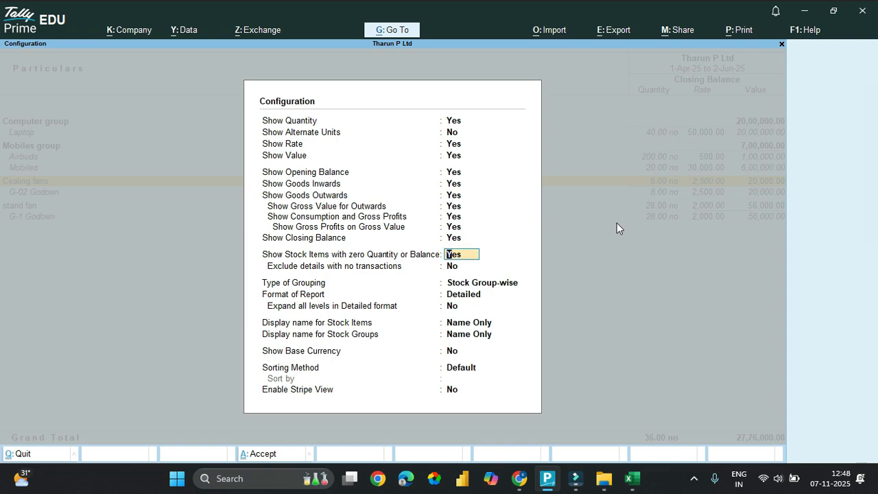
- Set Type of Grouping to Stock Item-wise, keep the Detailed format and the remaining defaults, and apply the configuration
key("Return")
key("Return")
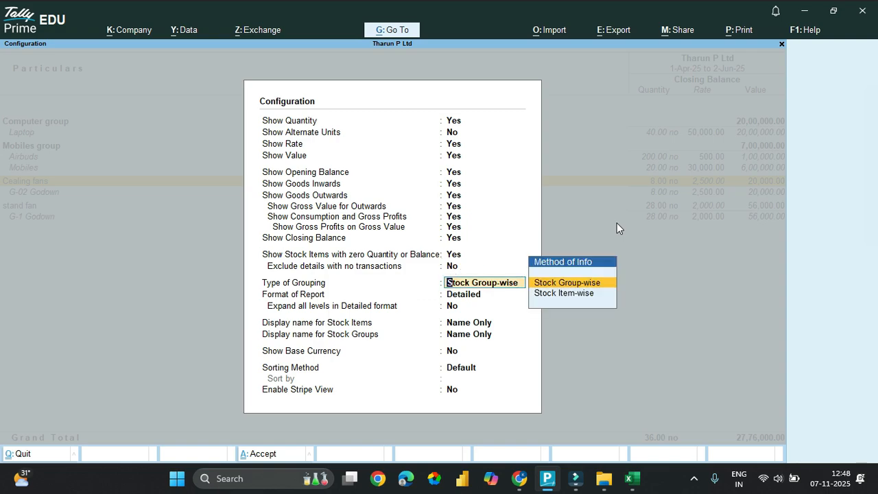
key("Down")
key("Return")
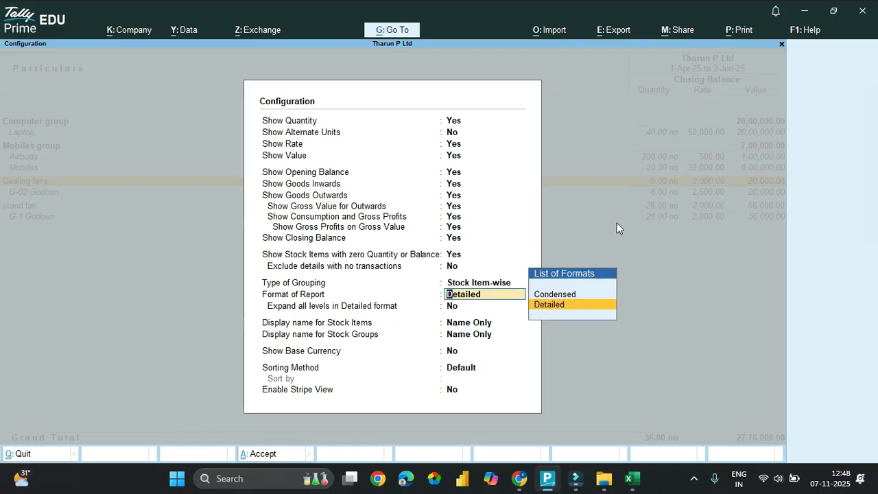
key("Return")
key("Return")
key("Return")
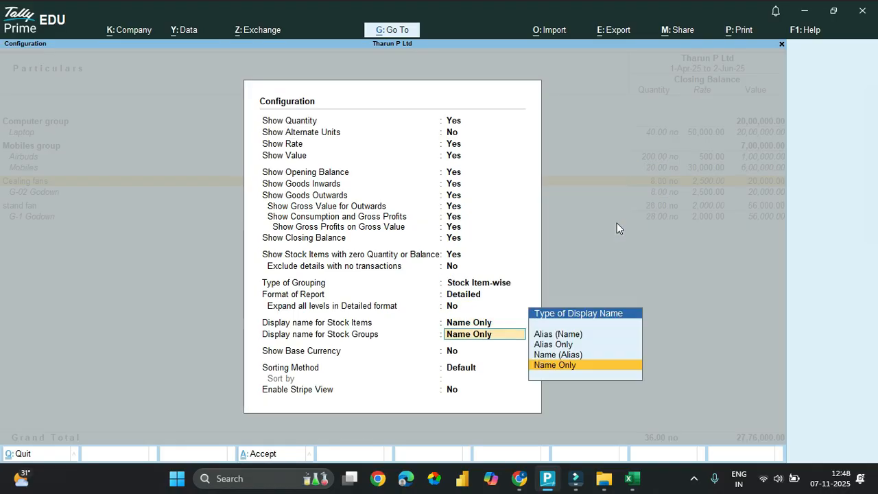
key("Return")
key("Return")
key("Return")
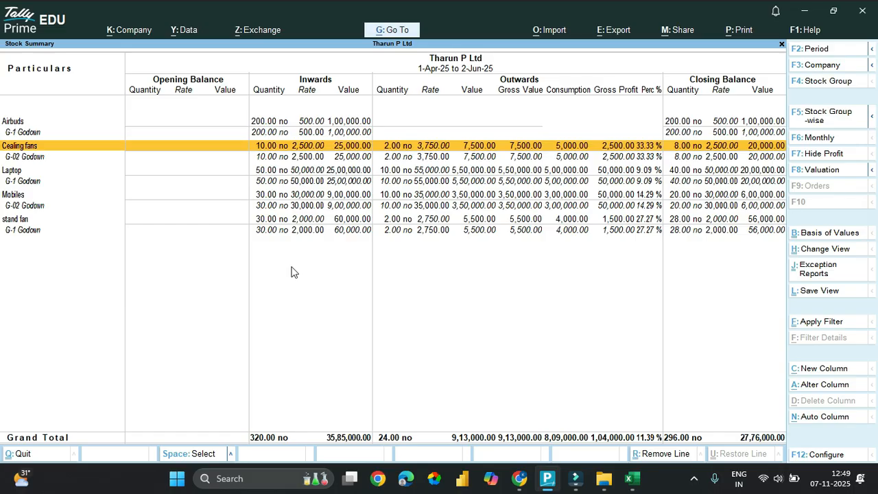
- Examine the inward, outward, gross profit and closing balance figures of the Cealing fans item and its G-02 Godown
key("space")
key("Down")
key("Down")
key("Down")
key("Down")
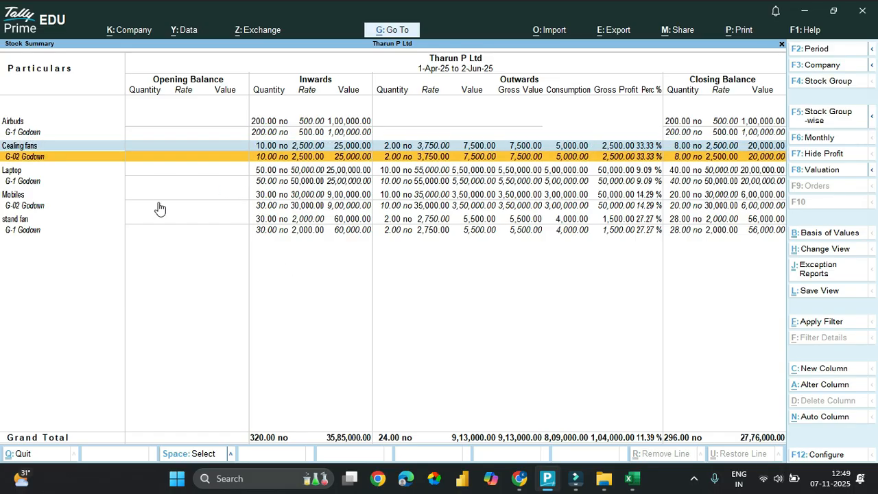
left_click(176, 219)
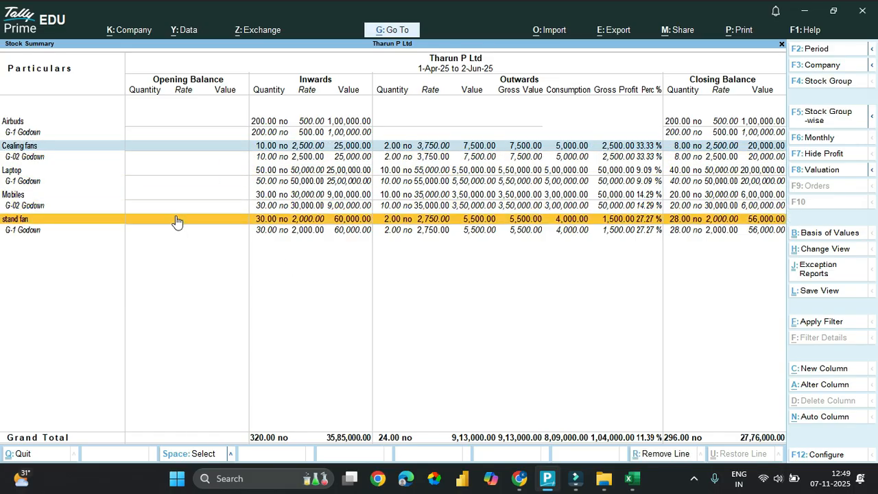
key("space")
key("space")
key("Up")
key("Up")
key("Up")
key("Up")
key("Up")
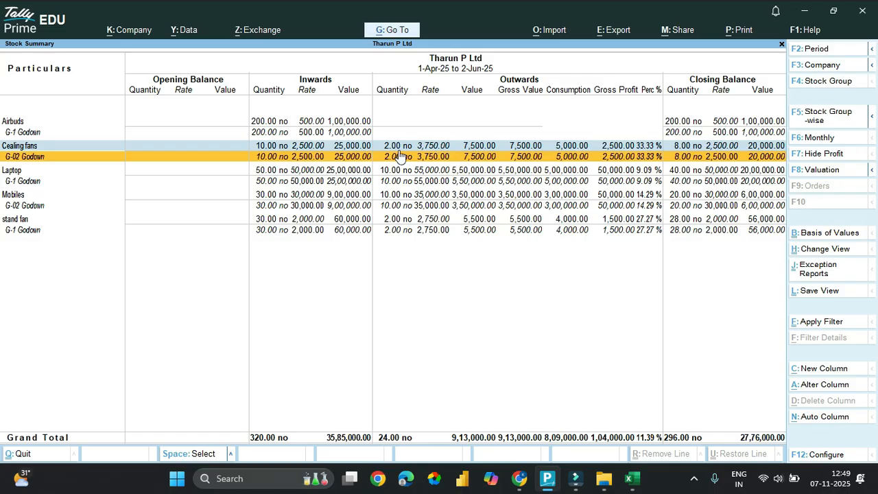
left_click(471, 149)
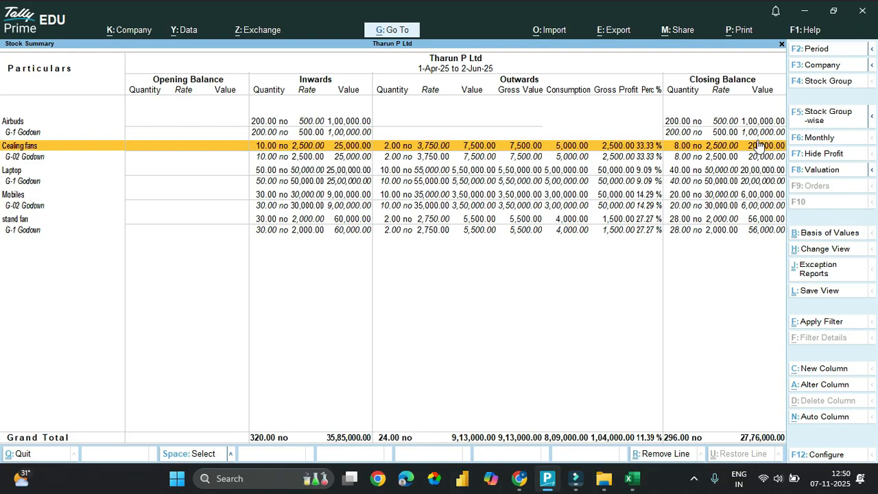
- Examine the outward, consumption and gross profit percentage figures of the stand fan item and its G-1 Godown
key("Down")
key("Down")
key("Down")
key("Down")
key("Down")
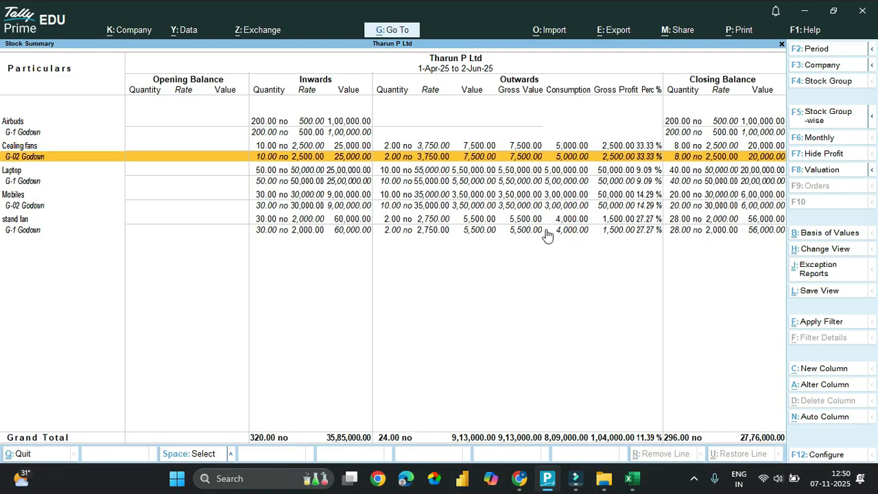
key("Down")
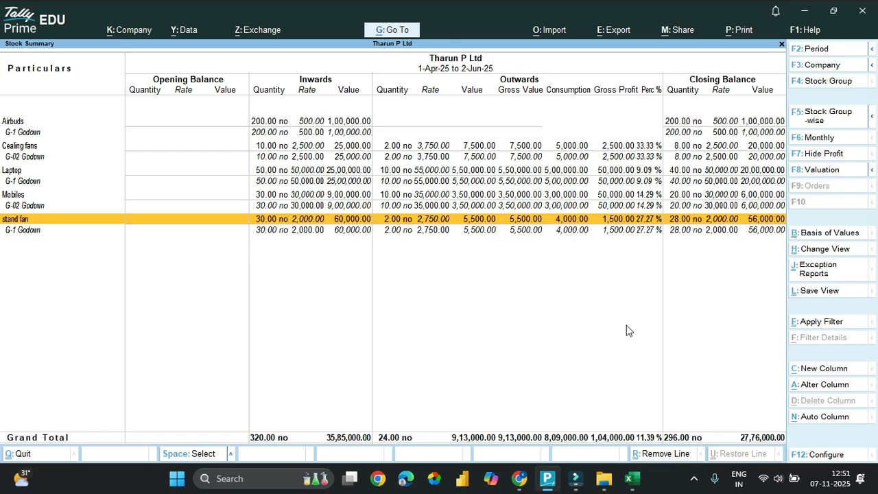
key("Down")
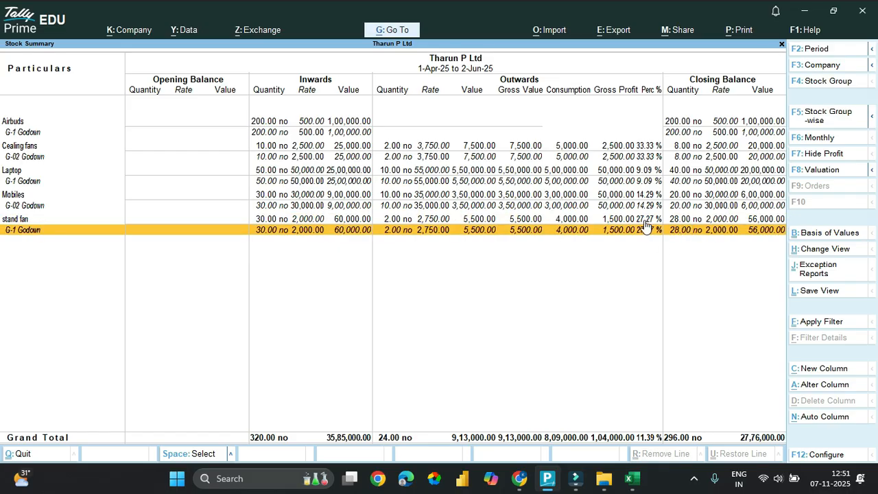
key("Up")
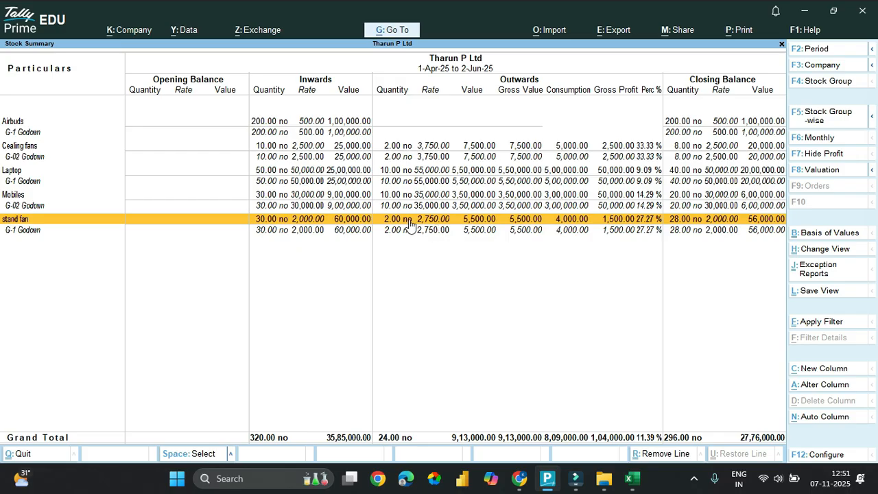